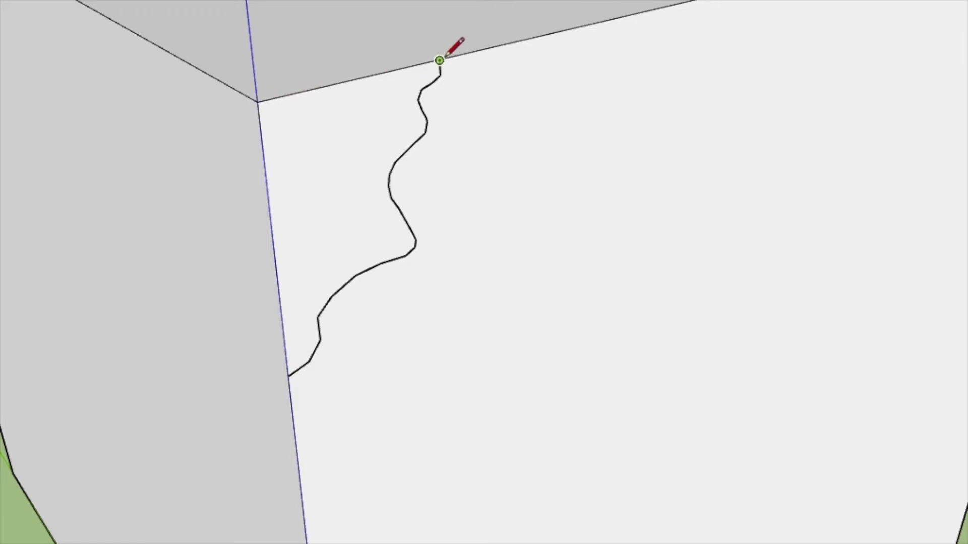
Close the freehand molding profile with a line along the box's top front edge to the corner
left_click_drag(449, 58, 259, 101)
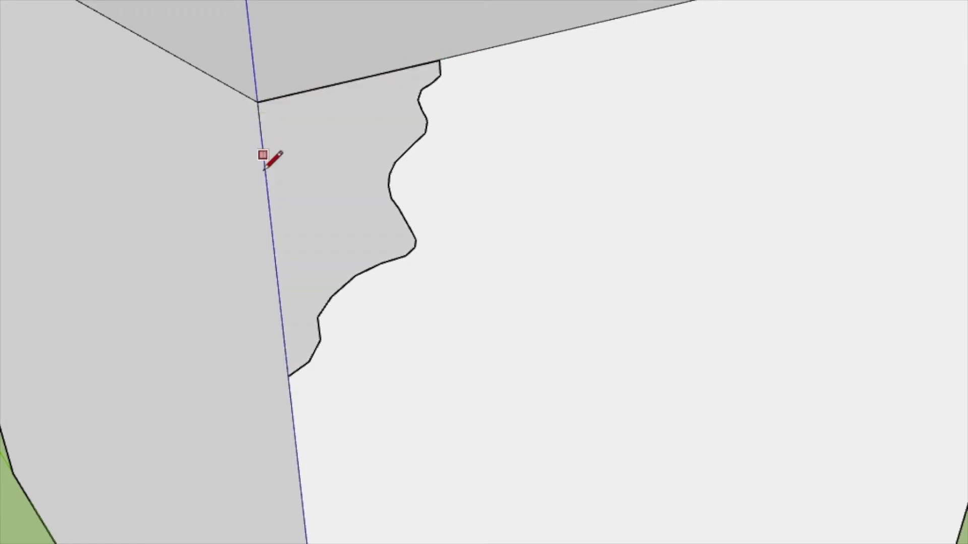
scroll(311, 242, "down", 6)
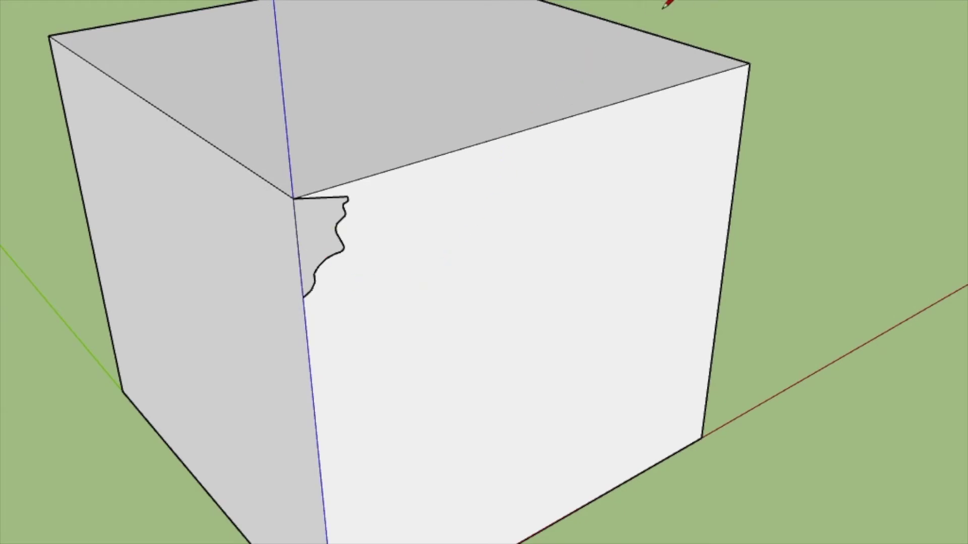
left_click(388, 0)
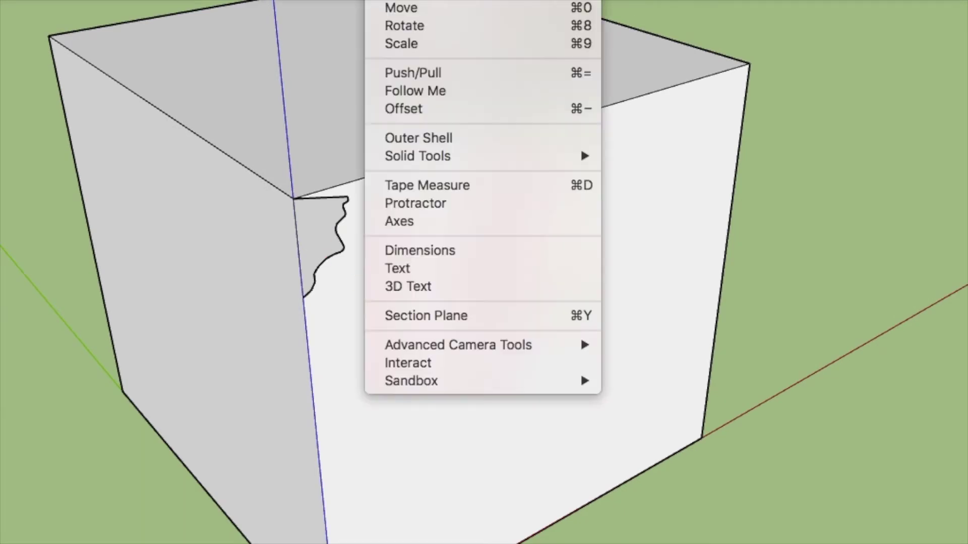
left_click(791, 77)
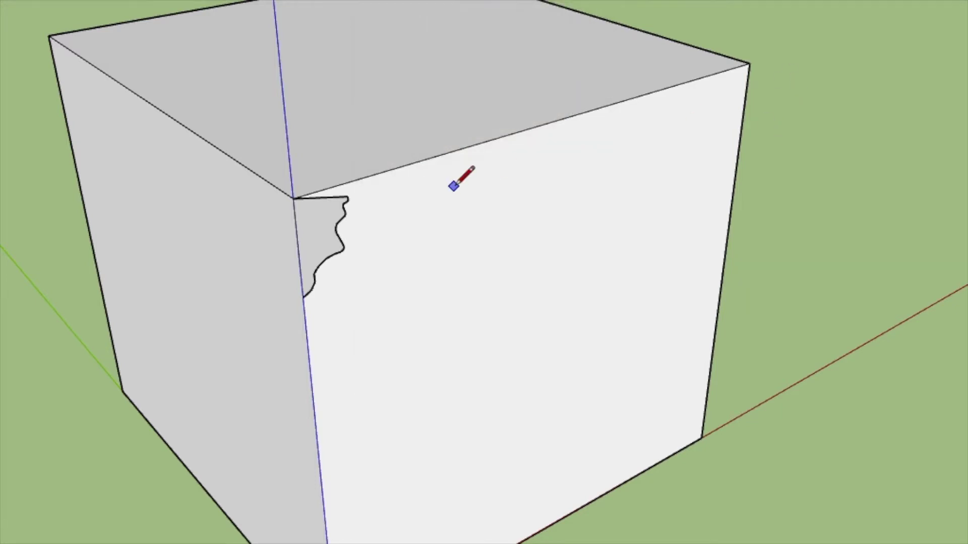
scroll(433, 186, "up", 3)
scroll(286, 201, "down", 5)
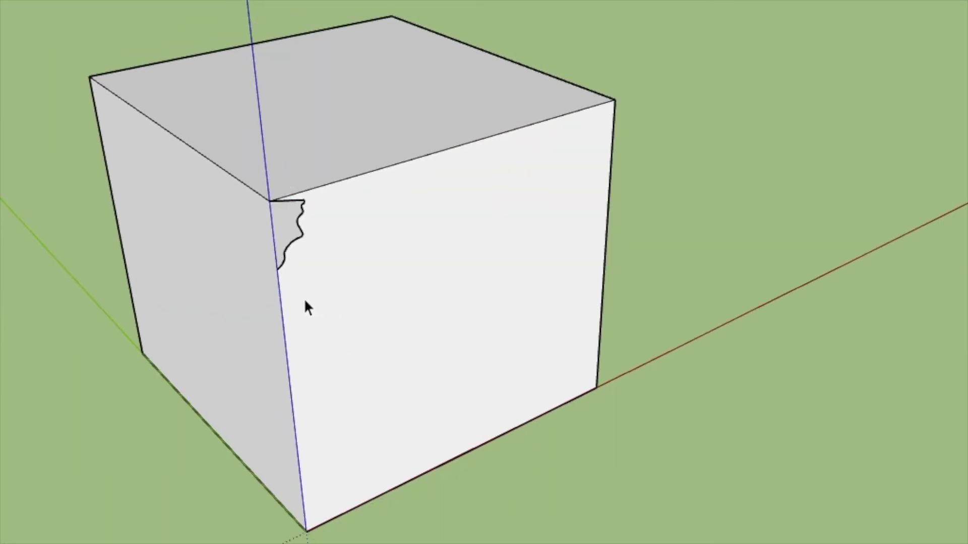
Select the four top edges of the box and sweep the molding profile around them with Follow Me
left_click(209, 161)
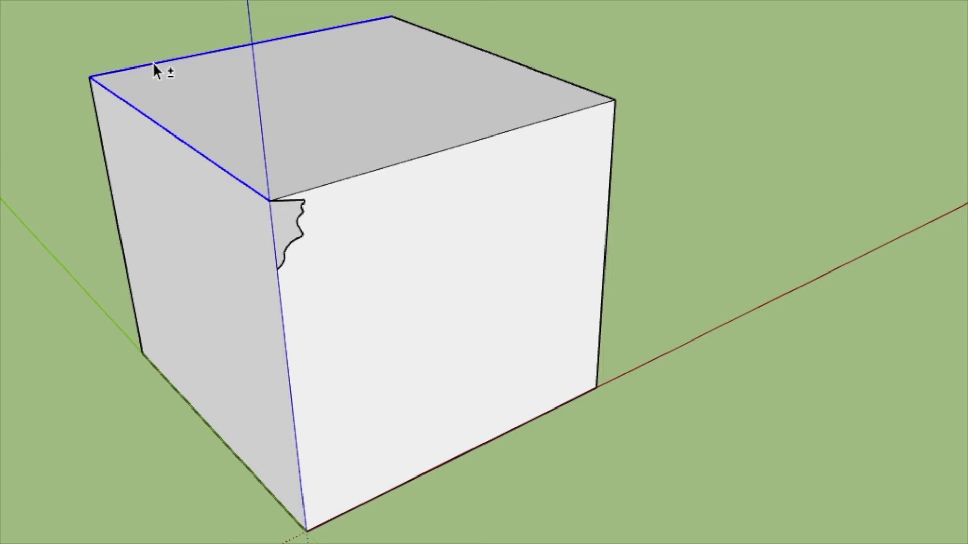
left_click(471, 47, "shift")
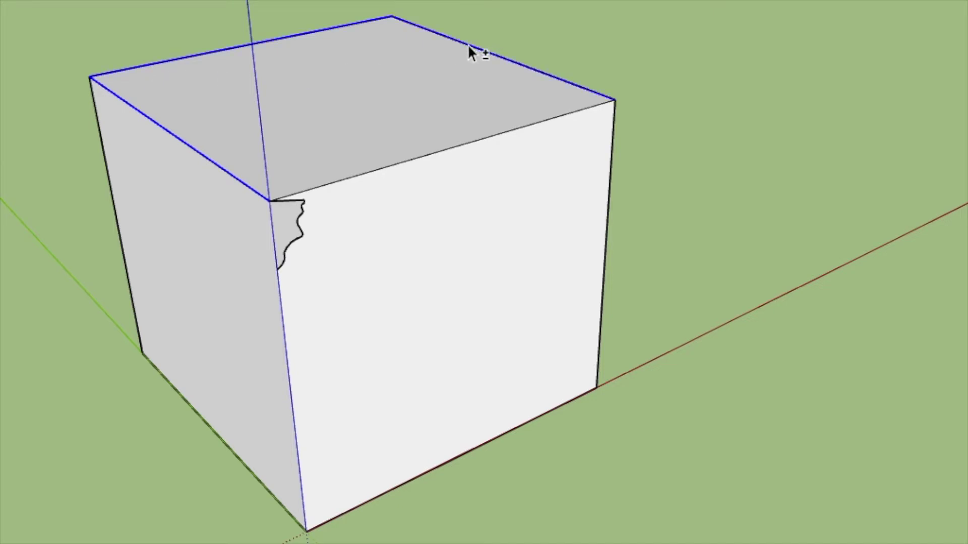
left_click(433, 156, "shift")
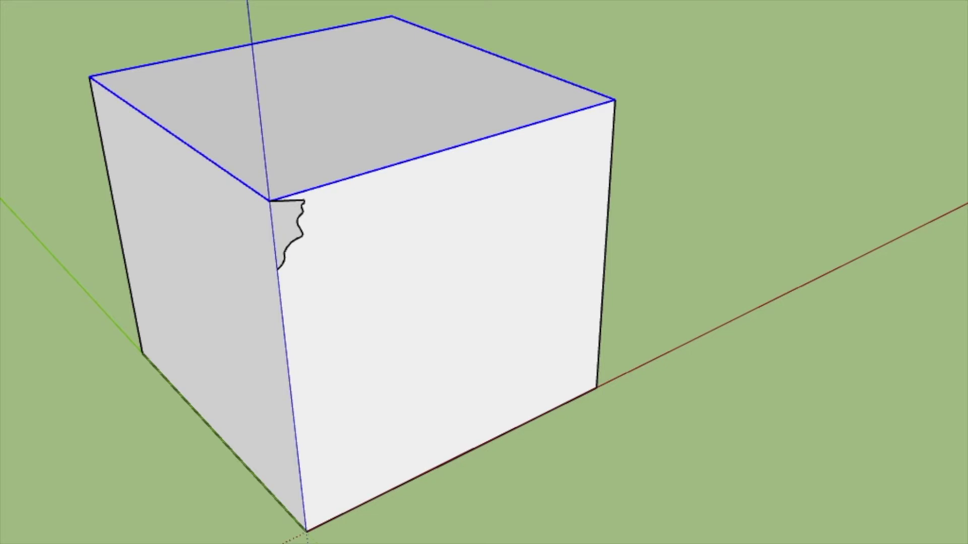
left_click(385, 0)
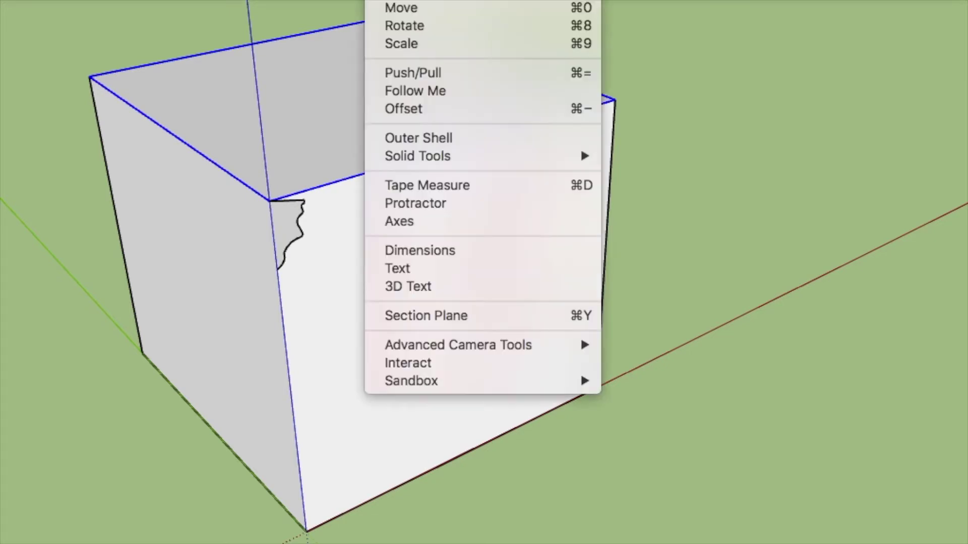
left_click(425, 91)
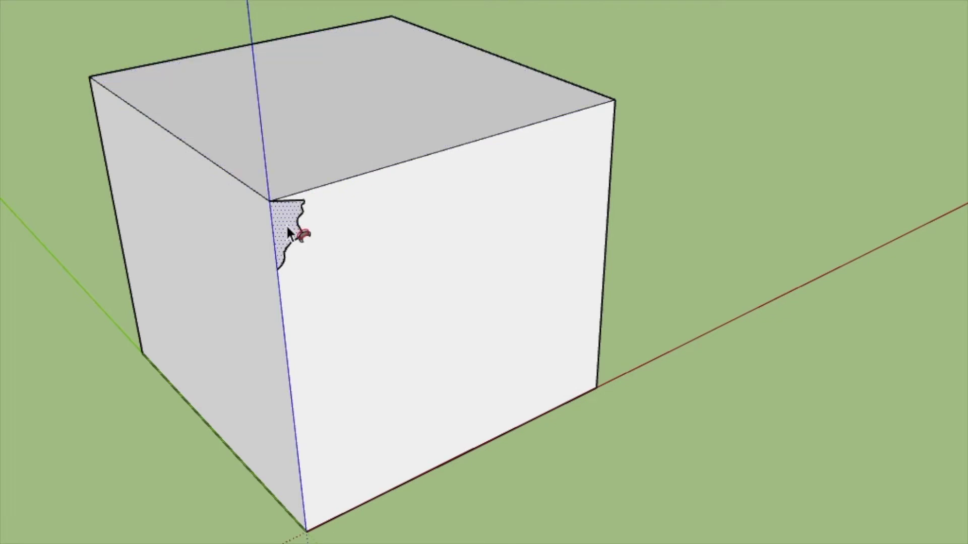
left_click(288, 229)
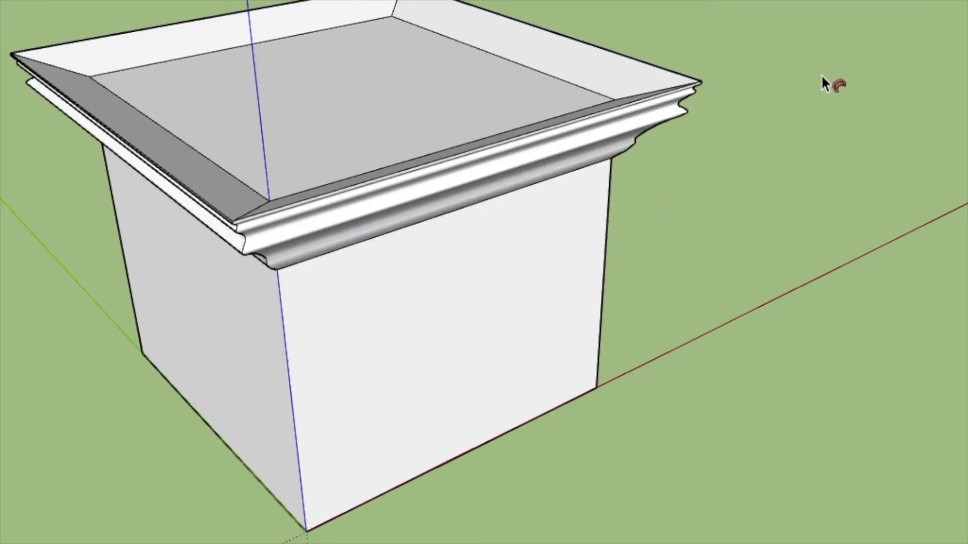
Draw a tall arc from the center of the ground circle, with its bulge along the blue axis
key("o")
left_click_drag(771, 145, 900, 5)
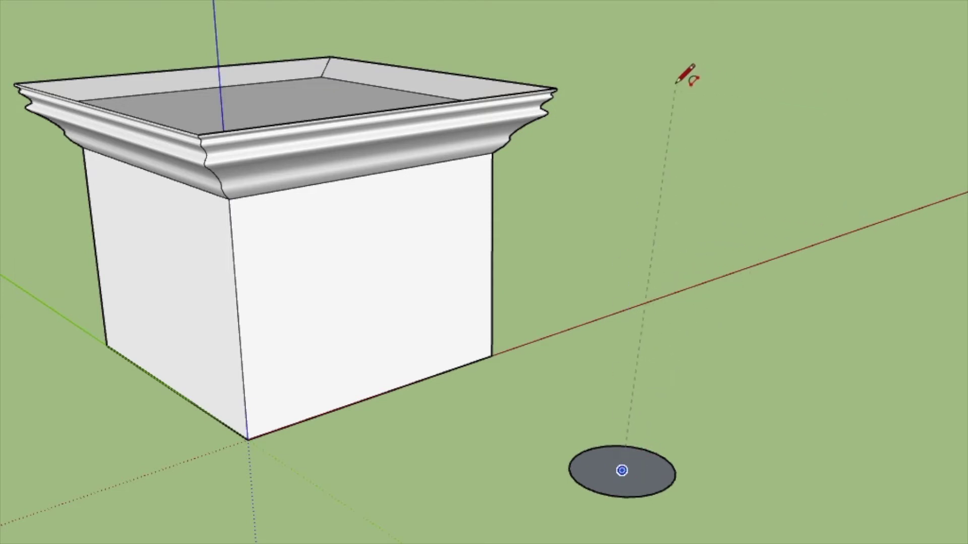
left_click(875, 130)
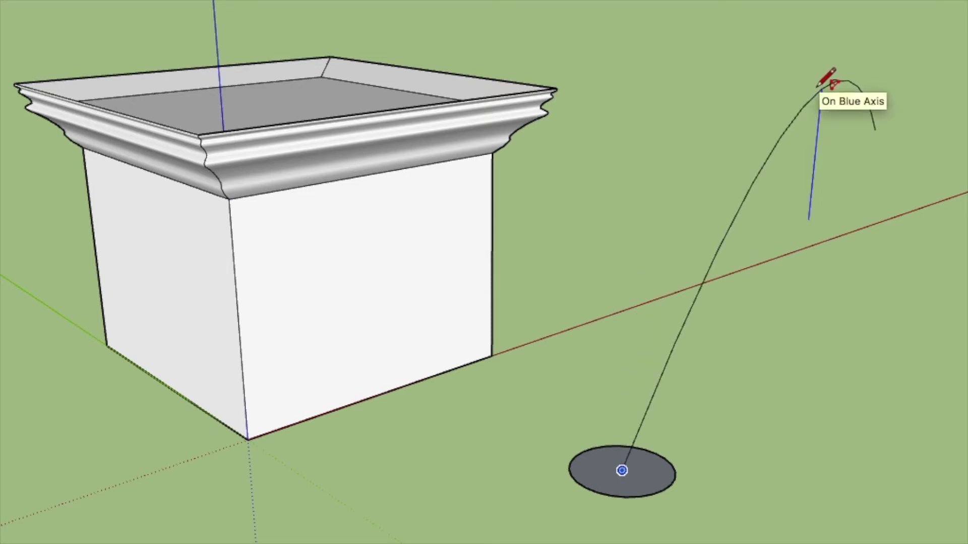
left_click(818, 87)
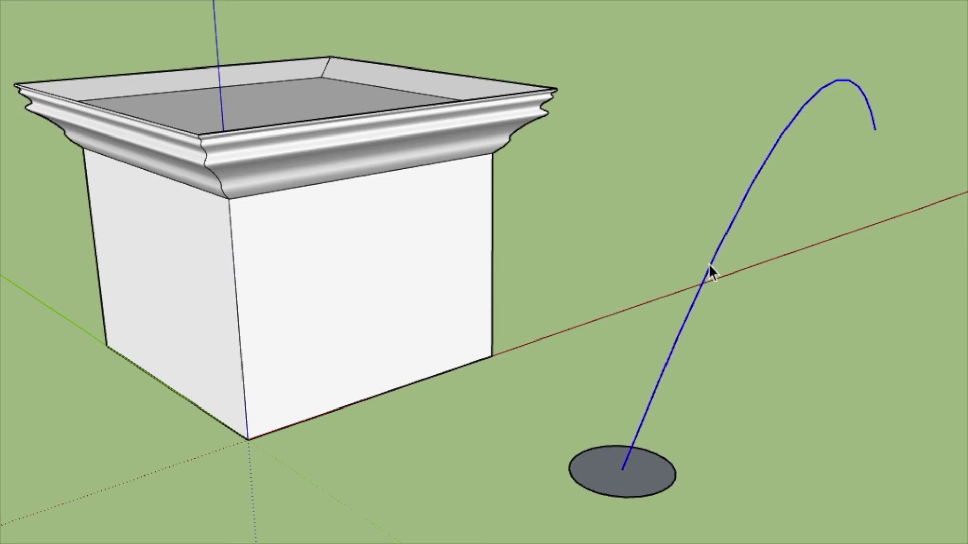
Sweep the circle along the arc with Follow Me to form a curved pipe
left_click(451, 1)
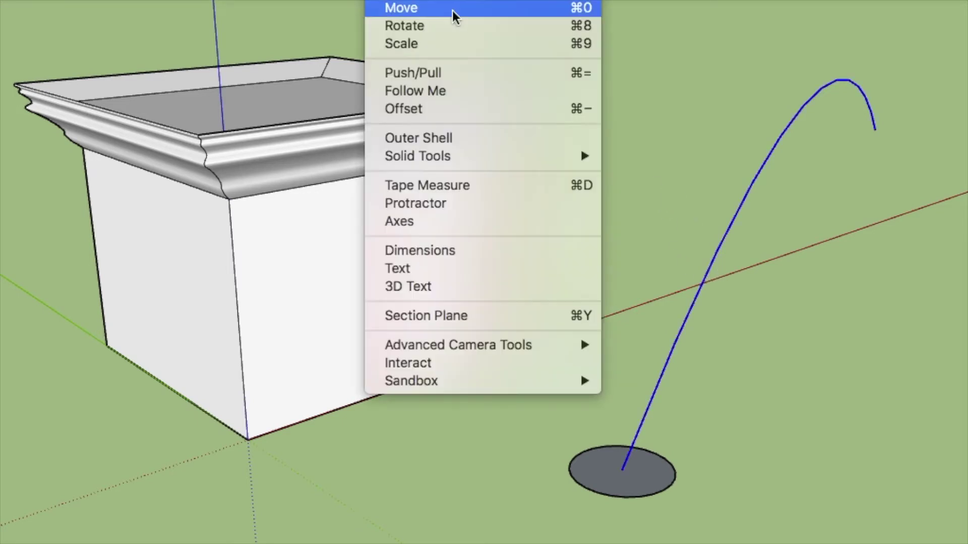
left_click(451, 91)
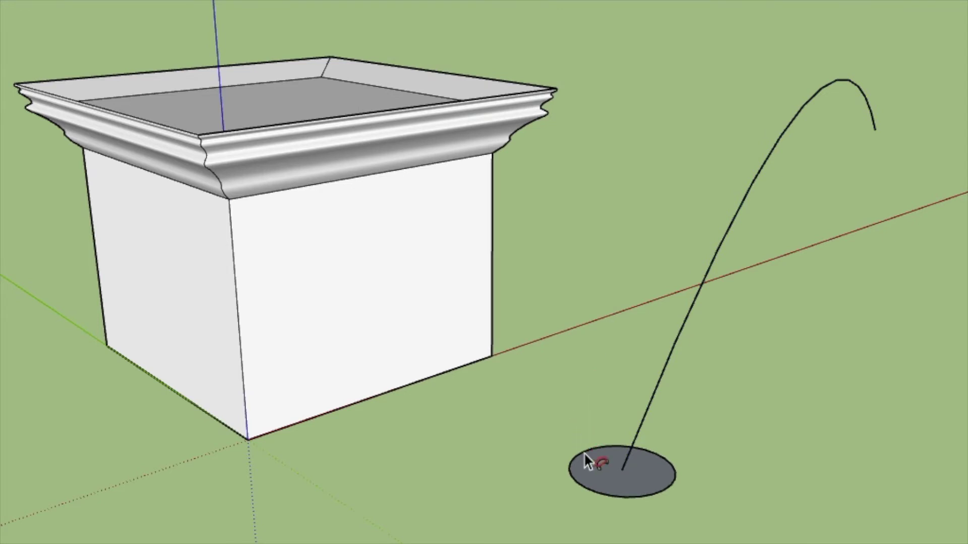
left_click(592, 473)
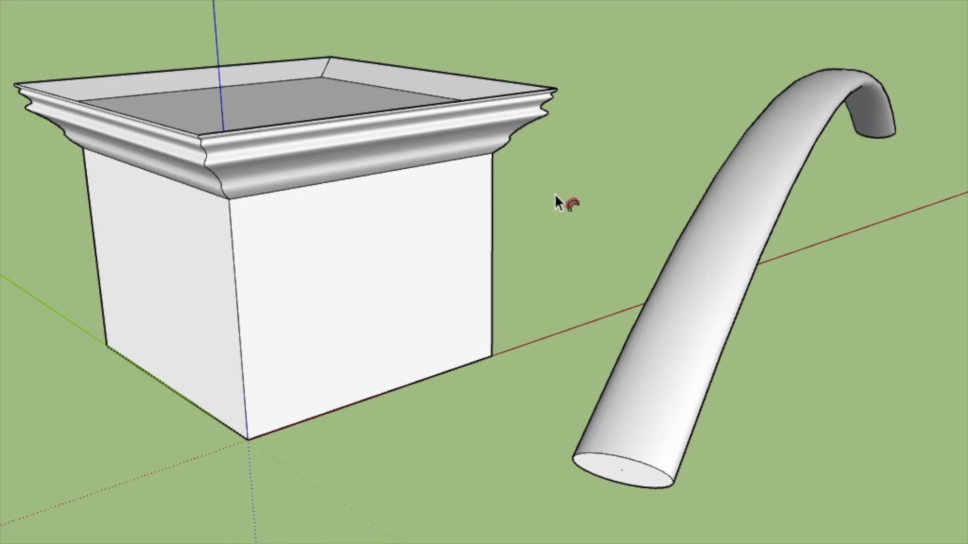
Paint the box's recessed top with a water material and its molding with metal, and open the Wood materials
key("b")
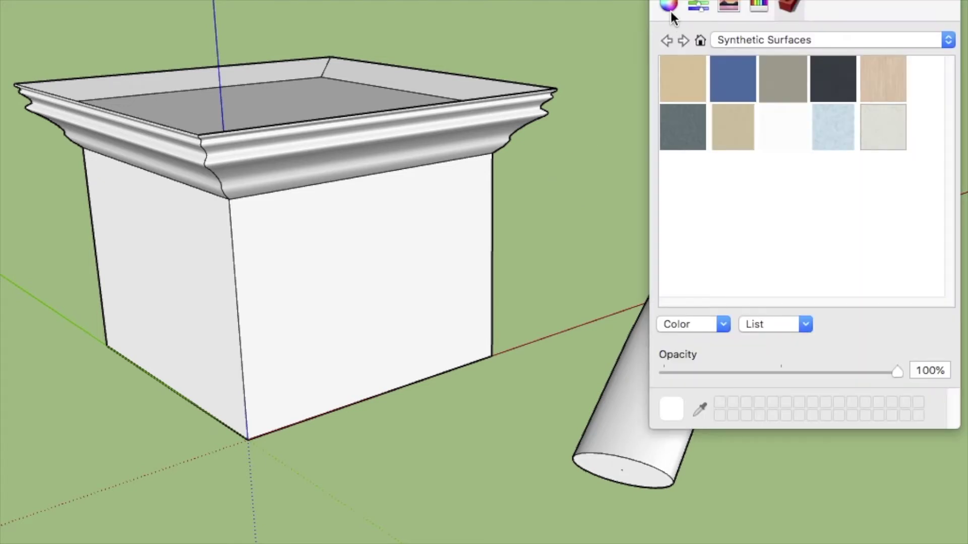
left_click(659, 1)
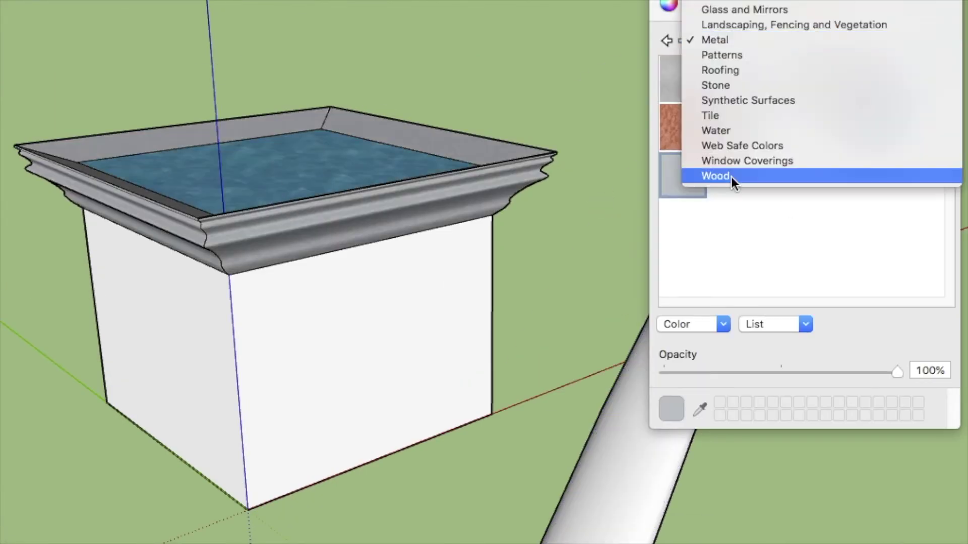
left_click(687, 179)
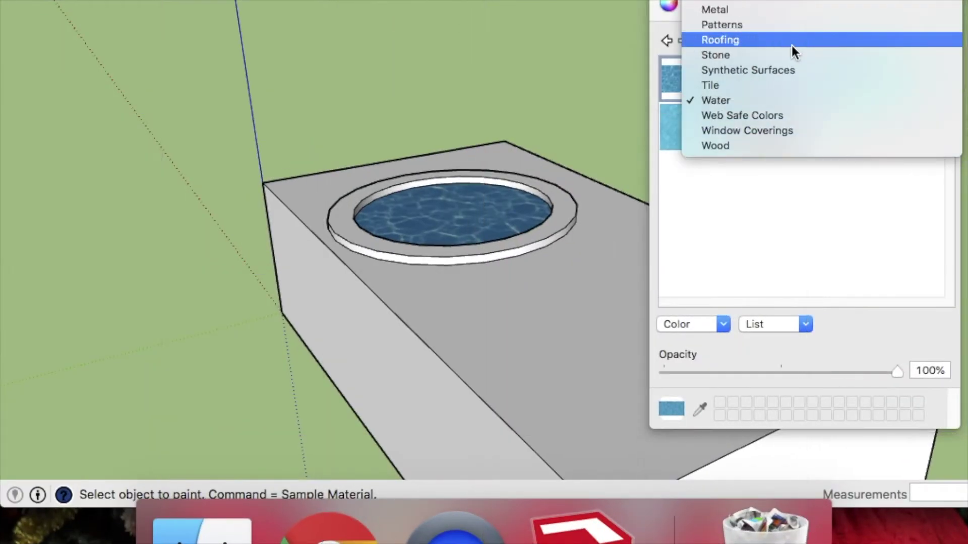
Paint the sink's rim, its vertical sides and the countertop around it with a Metal material
left_click(720, 10)
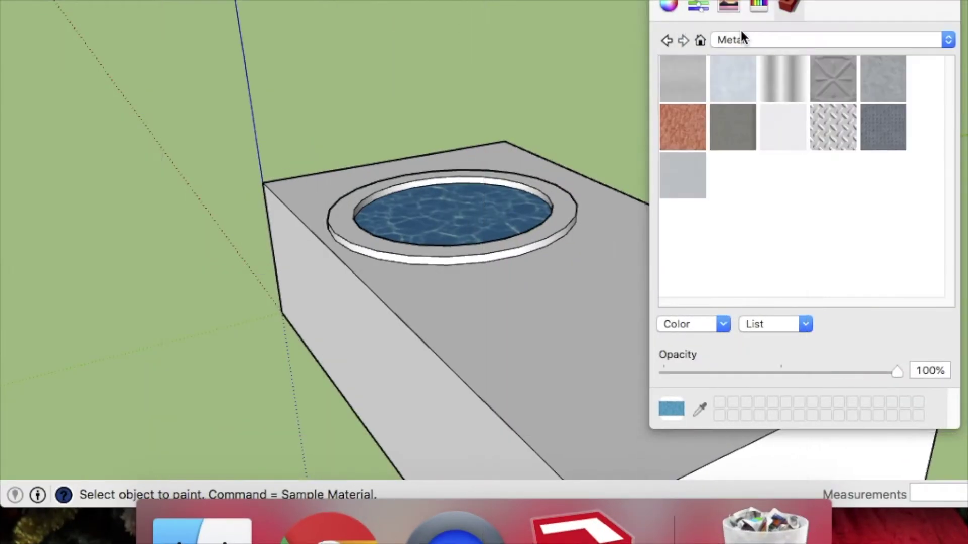
left_click(563, 204)
scroll(488, 182, "up", 4)
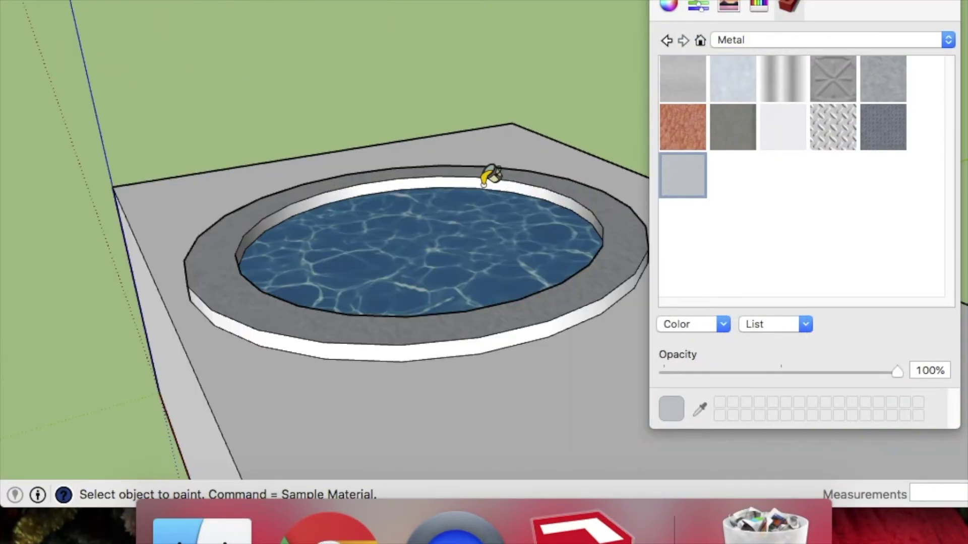
left_click(499, 442)
left_click(449, 341)
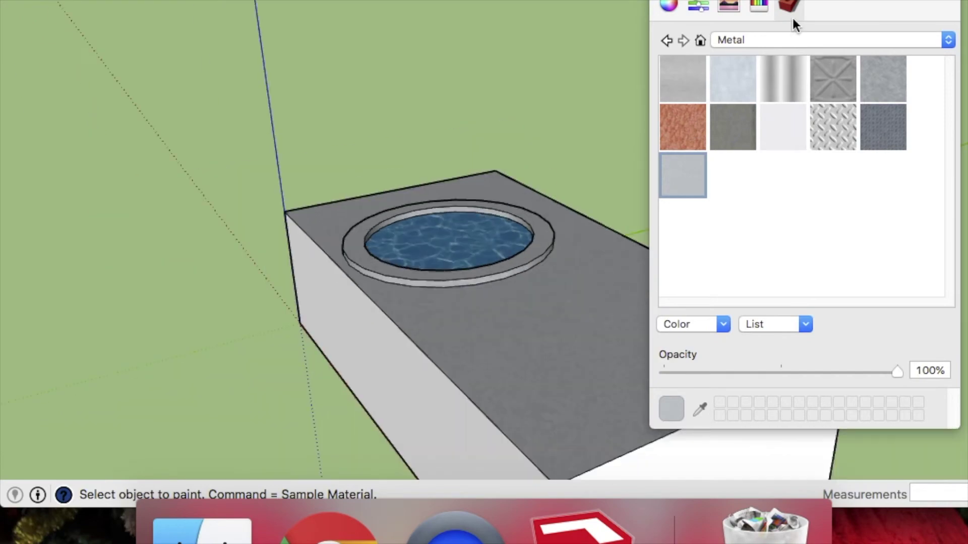
Draw a narrow rectangle on the sink's rim and split it crosswise with a line about 5 1/16" long
left_click(497, 207)
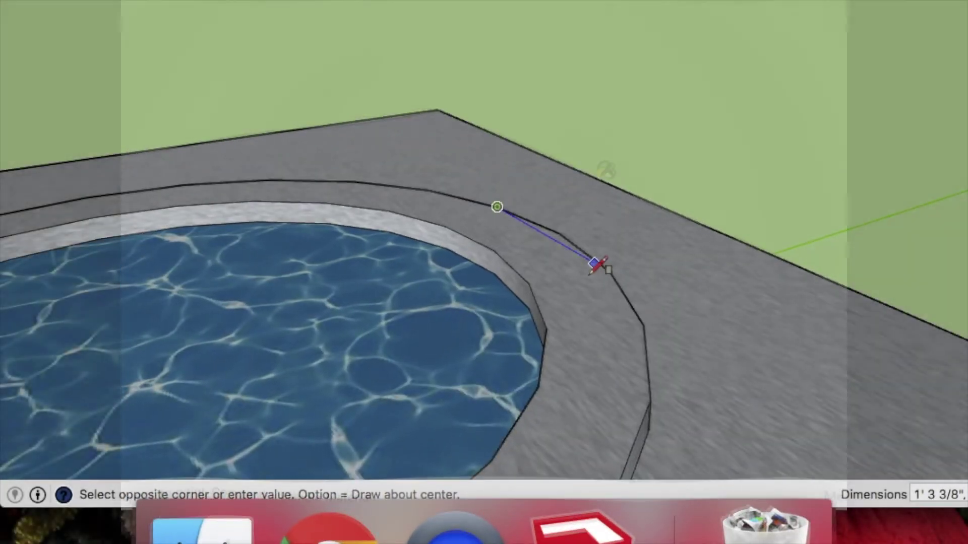
left_click(568, 290)
key("p")
key("l")
left_click(548, 235)
scroll(518, 256, "up", 5)
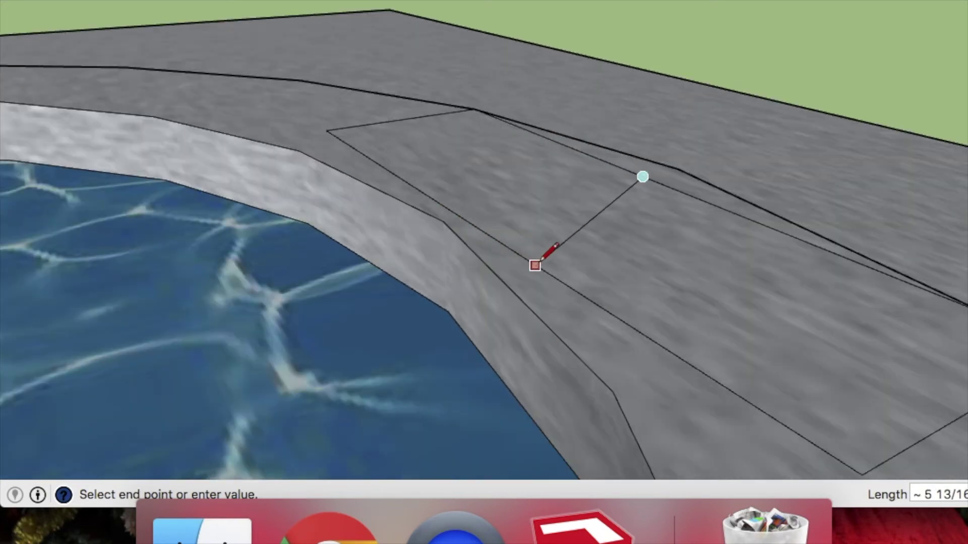
left_click(473, 222)
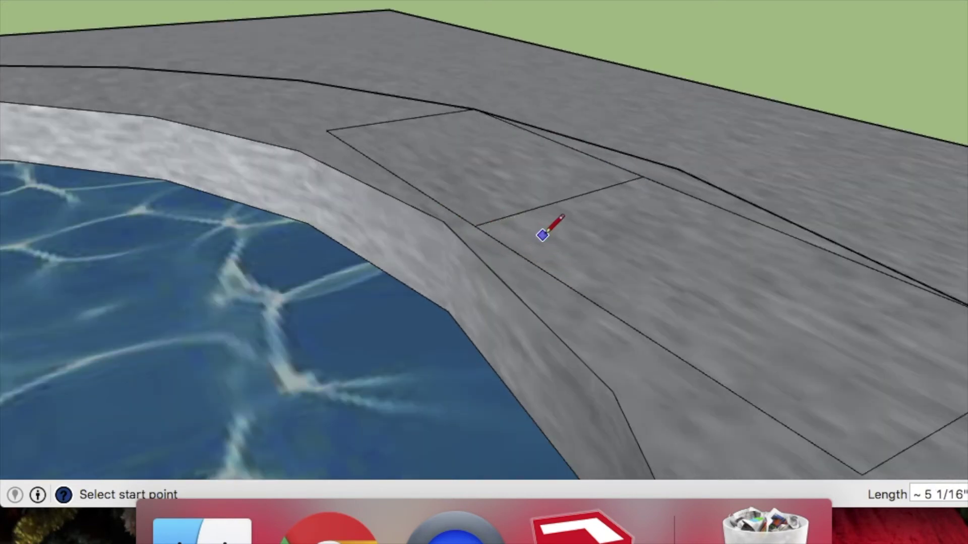
Push/Pull both parts of the split rectangle up 1" to form a faucet base
key("p")
left_click(612, 216)
left_click(463, 164)
left_click(455, 126)
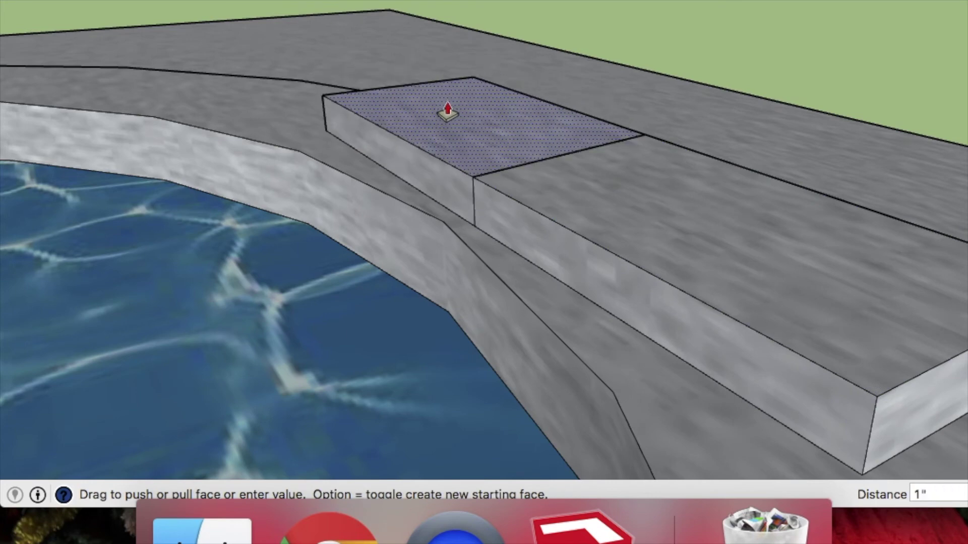
left_click(617, 215)
Draw a small circle centered on the faucet base's dividing line and delete the line segment inside it
scroll(617, 215, "up", 3)
scroll(617, 215, "down", 5)
scroll(626, 147, "up", 5)
key("c")
left_click(603, 252)
left_click(685, 241)
key("space")
left_click(627, 244)
key("Delete")
Draw an upward-bulging arc from the circle's center out over the sink
key("a")
scroll(587, 287, "down", 8)
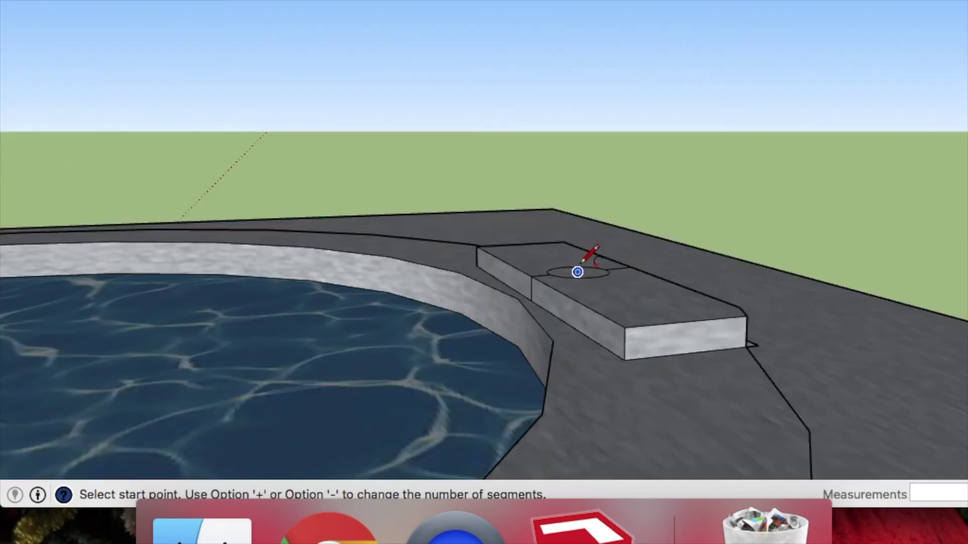
left_click(577, 273)
left_click(299, 111)
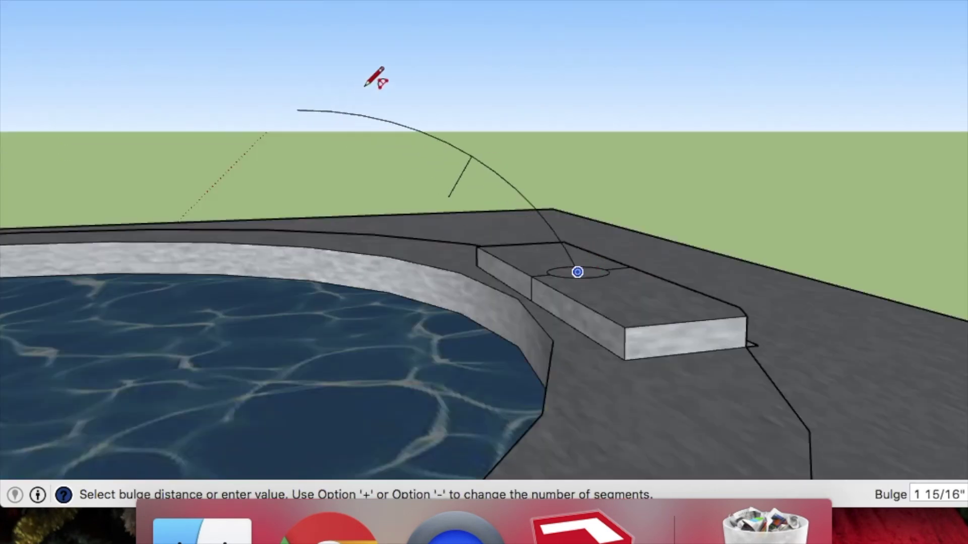
left_click(439, 66)
middle_click_drag(551, 270, 423, 122)
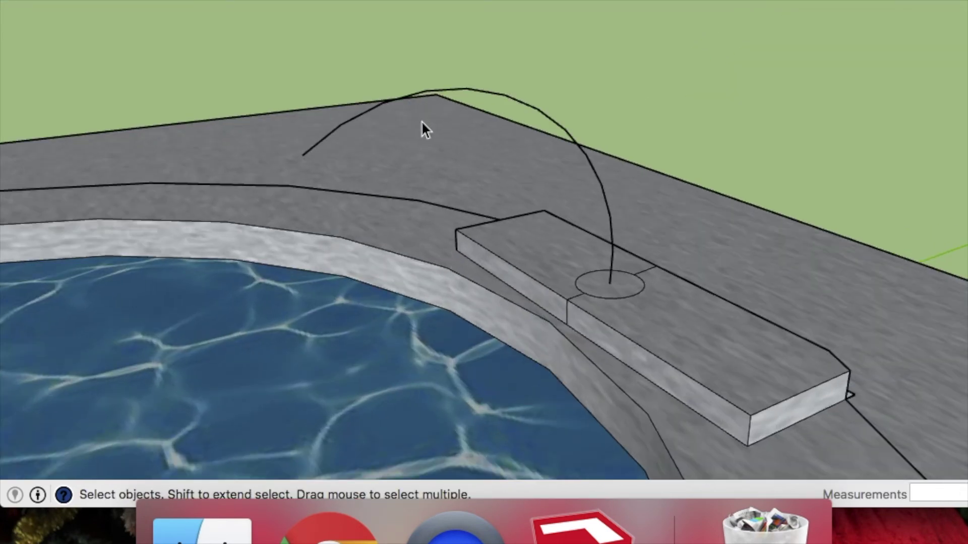
Try to sweep the circle along the arc with Follow Me to form the faucet spout
left_click(493, 96)
left_click(393, 0)
left_click(415, 91)
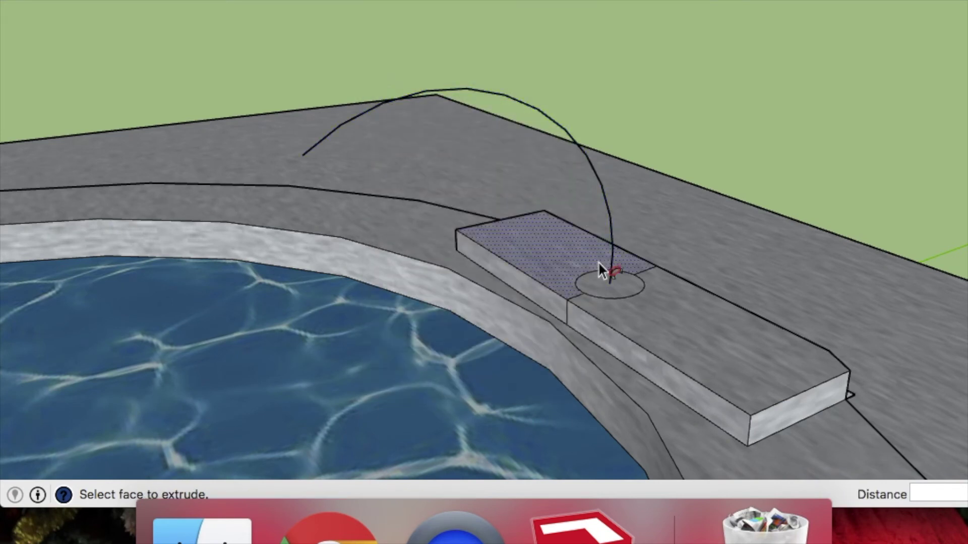
left_click(609, 294)
scroll(609, 295, "down", 10)
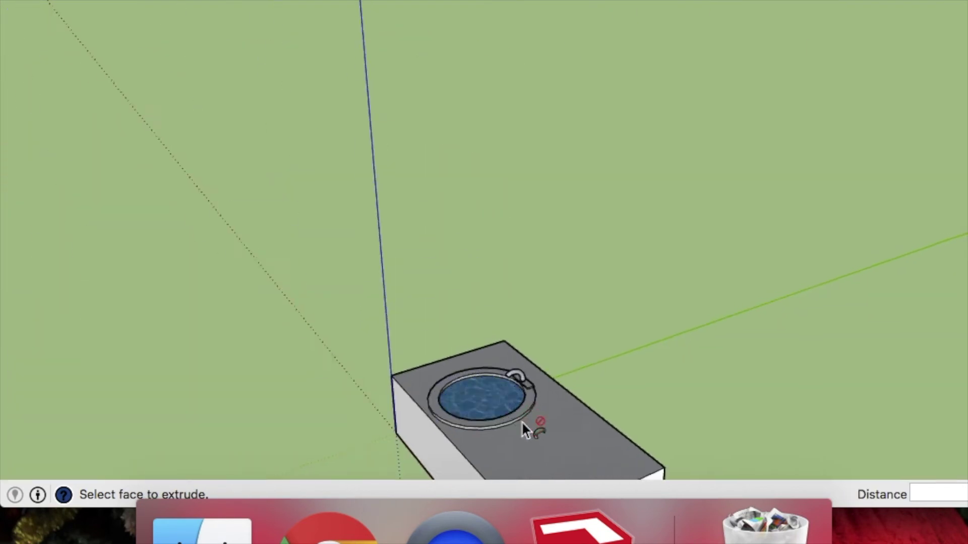
scroll(527, 426, "up", 5)
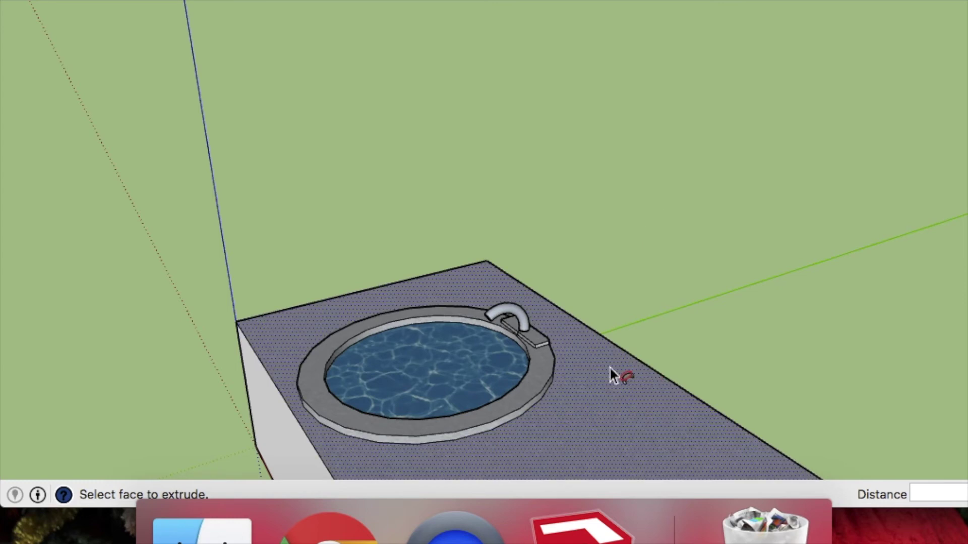
scroll(613, 375, "down", 2)
scroll(540, 338, "up", 8)
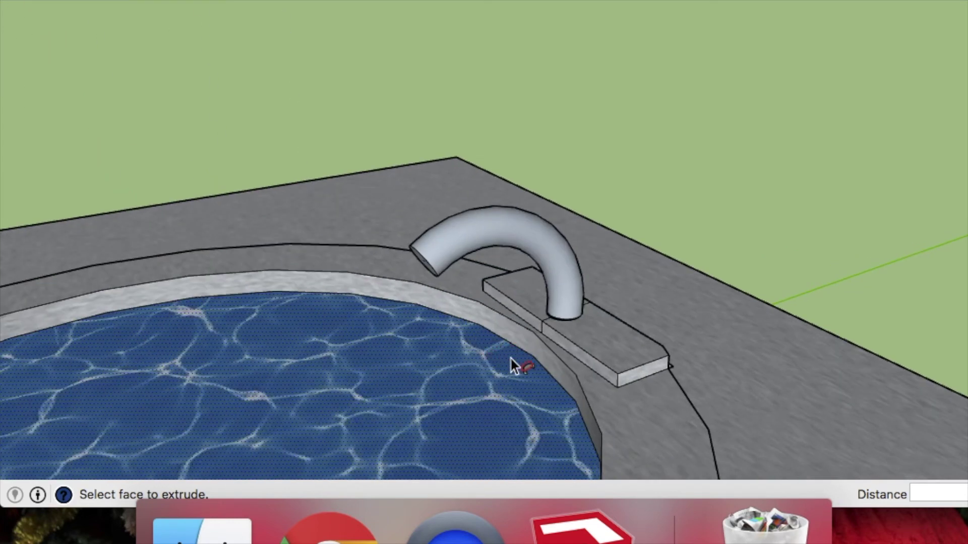
Undo the Follow Me sweep of the faucet spout
scroll(567, 323, "down", 2)
key("super+z")
scroll(570, 308, "up", 6)
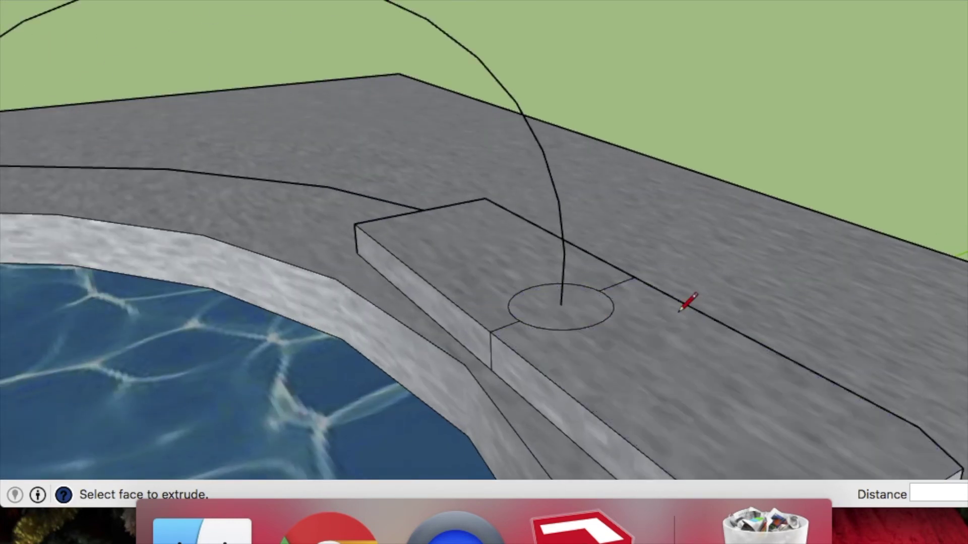
Draw a straight line across one side of the spout circle and delete the leftover edges outside the cut
key("l")
left_click(583, 284)
left_click(613, 303)
scroll(614, 302, "up", 7)
key("space")
left_click(609, 275)
key("Delete")
left_click(555, 243)
key("Delete")
Cut another flat side into the spout circle with a straight line and delete its leftover edges
key("l")
left_click(255, 255)
left_click(403, 434)
key("space")
left_click(346, 437)
left_click(336, 441)
key("Delete")
left_click(161, 340)
key("Delete")
Sweep the flattened circle along the arc with Follow Me to form the faucet spout
scroll(388, 267, "up", 2)
left_click(397, 212)
left_click(410, 91)
left_click(452, 375)
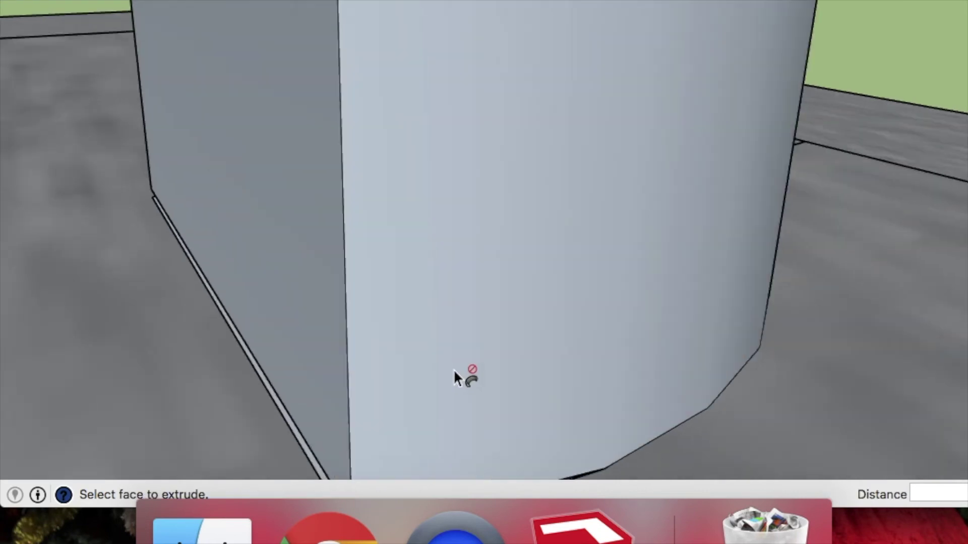
Draw a small circle on the spout's open end and push it inward to form the water outlet
scroll(452, 372, "down", 10)
scroll(410, 416, "up", 6)
scroll(393, 414, "up", 3)
scroll(404, 356, "up", 1)
scroll(404, 355, "down", 2)
middle_click_drag(404, 356, 479, 141)
middle_click_drag(833, 311, 773, 139)
key("c")
left_click(699, 89)
left_click(722, 76)
key("p")
left_click(699, 92)
left_click(728, 93)
middle_click_drag(648, 129, 695, 285)
key("space")
left_click(745, 168)
Draw a rectangle on the faucet base beside the spout and pull it up into a block about as high as the spout's curve
scroll(619, 323, "up", 4)
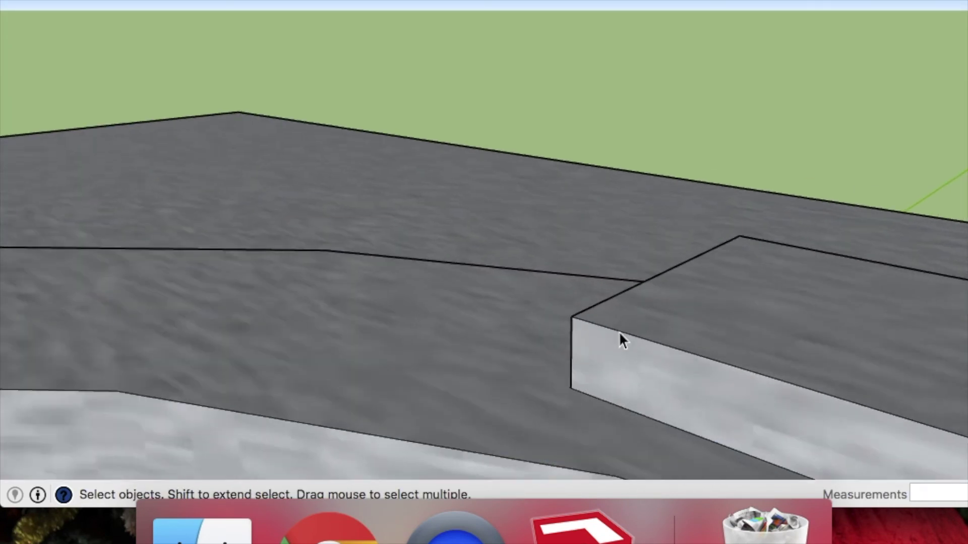
scroll(621, 319, "down", 12)
scroll(843, 356, "up", 5)
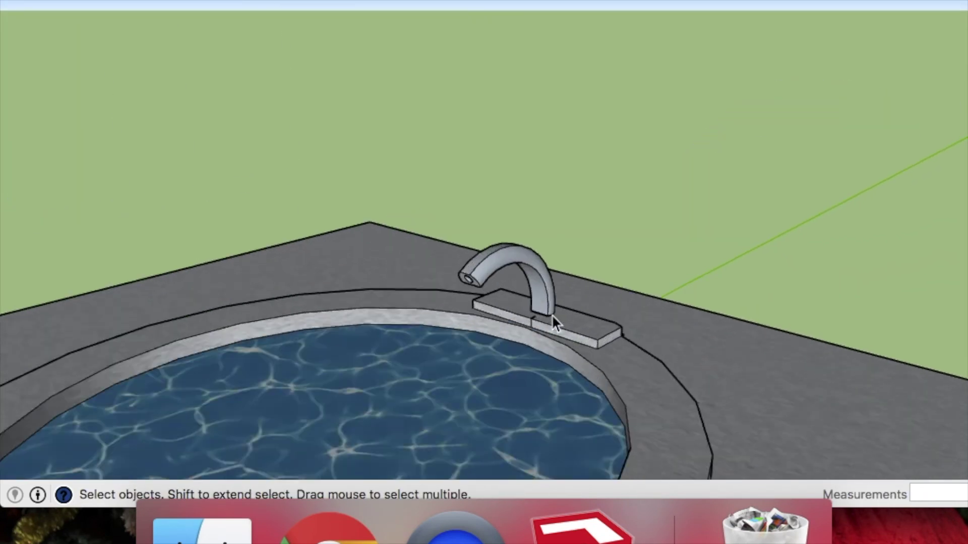
key("r")
scroll(568, 319, "up", 4)
left_click(569, 299)
left_click(584, 360)
key("p")
left_click(600, 324)
left_click(597, 151)
Draw a rectangle on the upper part of the block's outer face and pull it out about 4 3/8" as a handle
key("r")
left_click(657, 151)
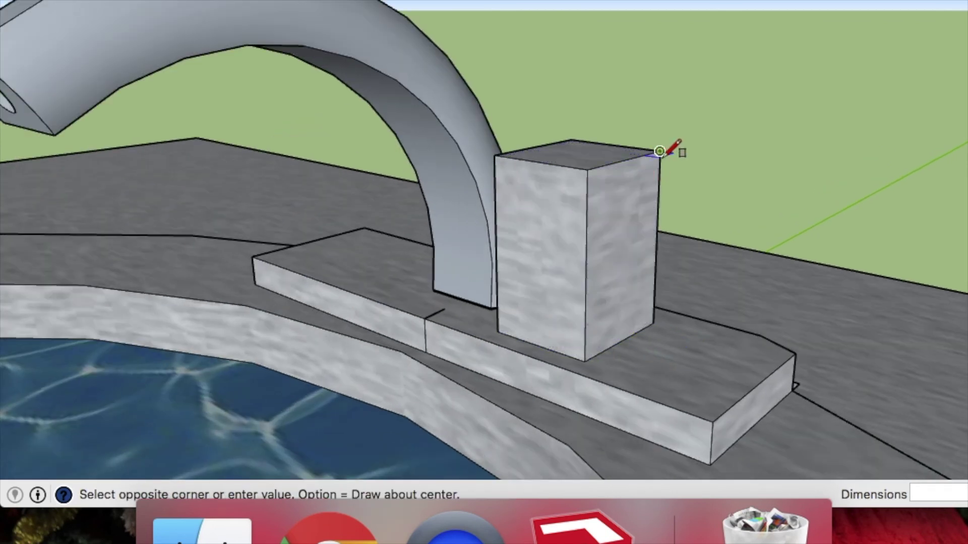
left_click(587, 239)
key("p")
left_click(599, 221)
left_click(766, 224)
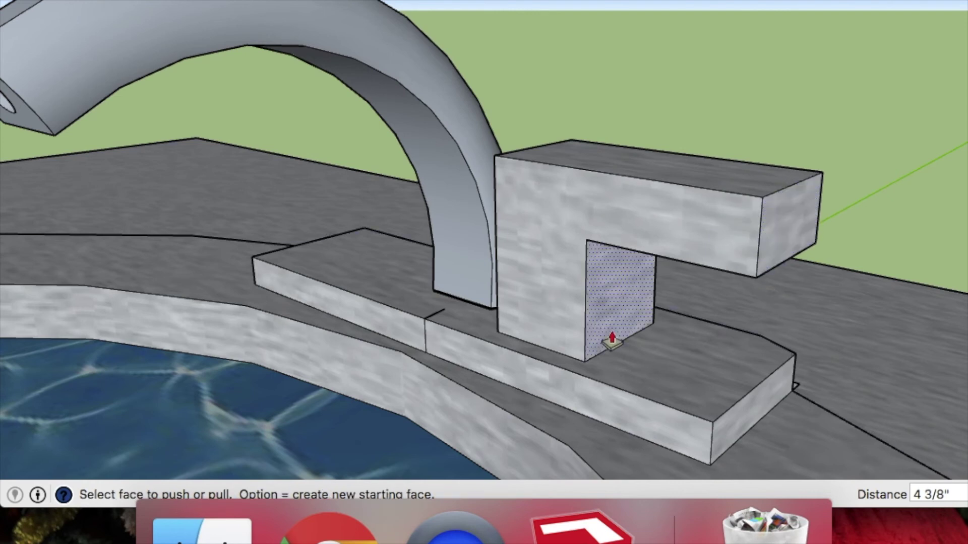
Draw a rectangle about 3 3/8" by 3" on the base's other side and pull it up into a block
key("r")
left_click(368, 237)
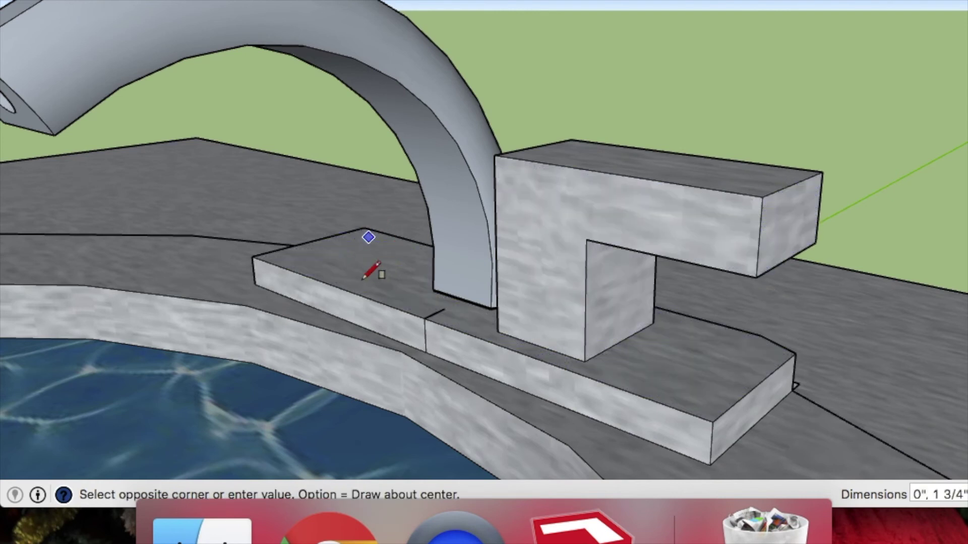
left_click(342, 274)
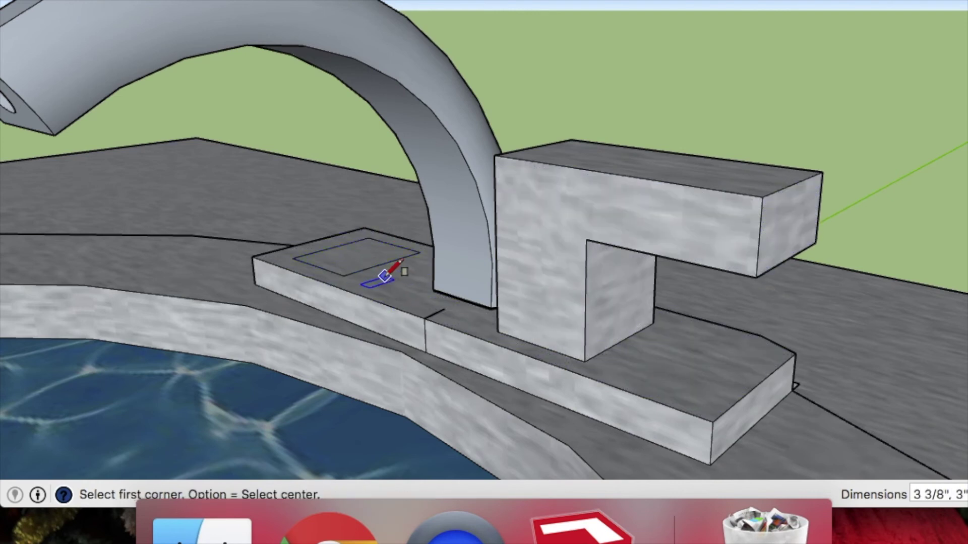
key("p")
left_click(365, 257)
left_click(358, 151)
Draw a wavy freehand molding profile across the upper corner of the handle's end face
key("o")
scroll(353, 304, "down", 10)
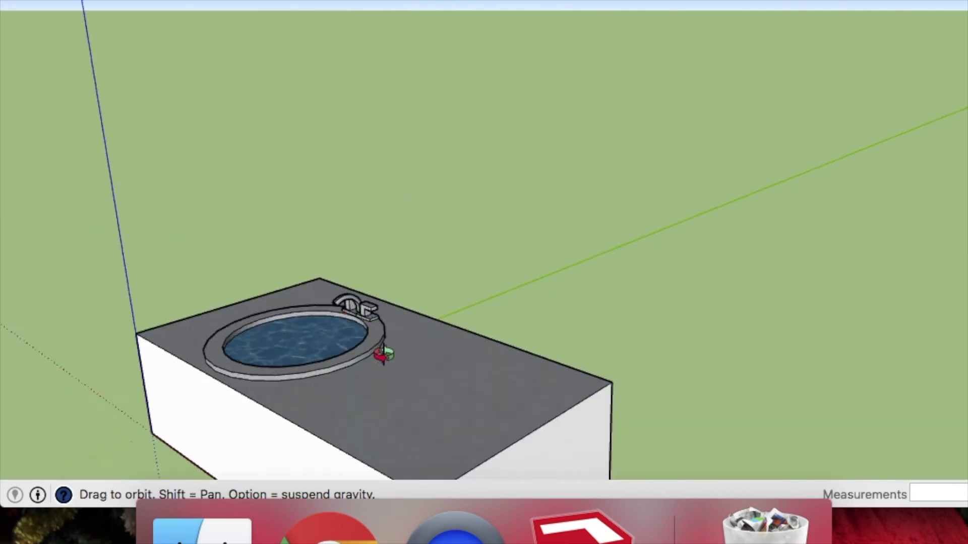
scroll(315, 372, "up", 3)
scroll(324, 249, "up", 15)
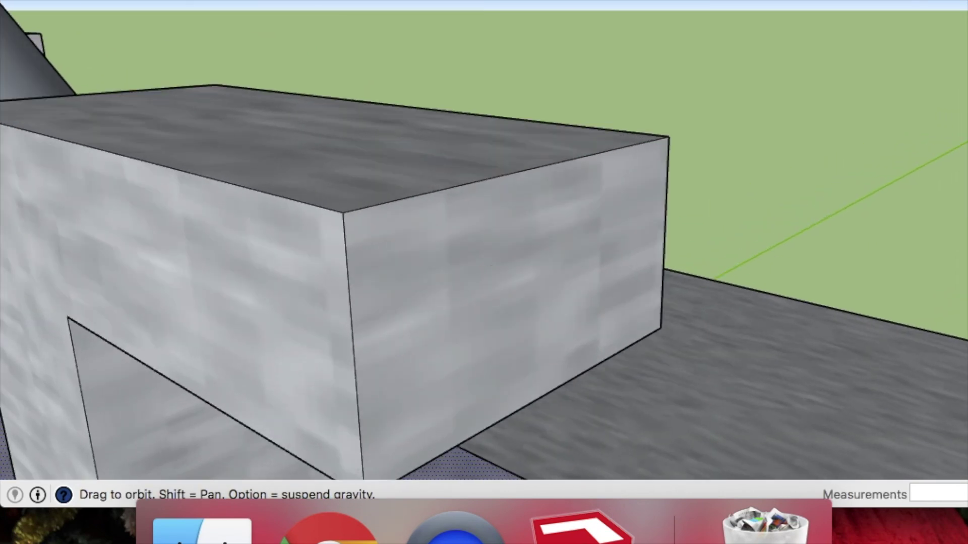
left_click(151, 25)
left_click_drag(357, 314, 410, 196)
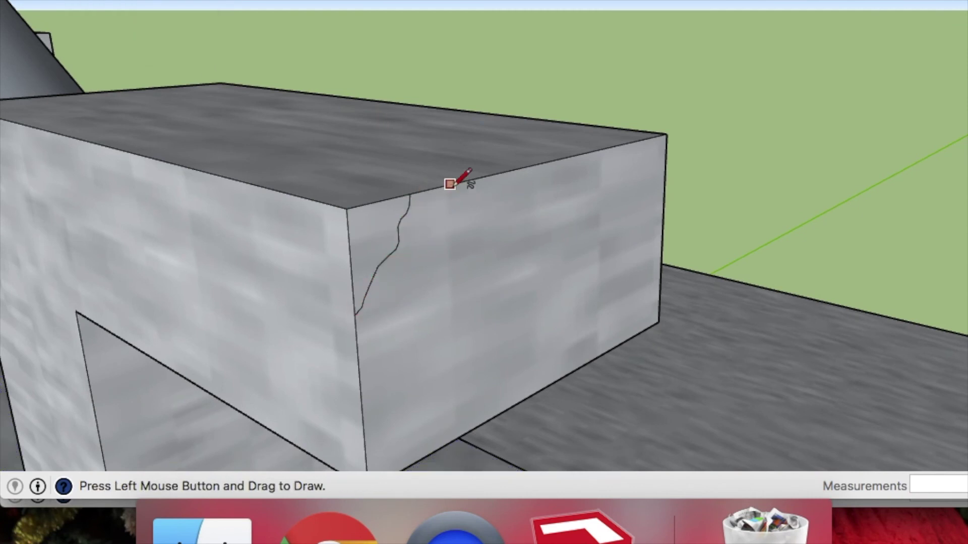
Close the molding profile with lines from the freehand curve's ends to the handle's upper corner
key("l")
left_click(408, 195)
left_click(363, 298)
left_click(355, 313)
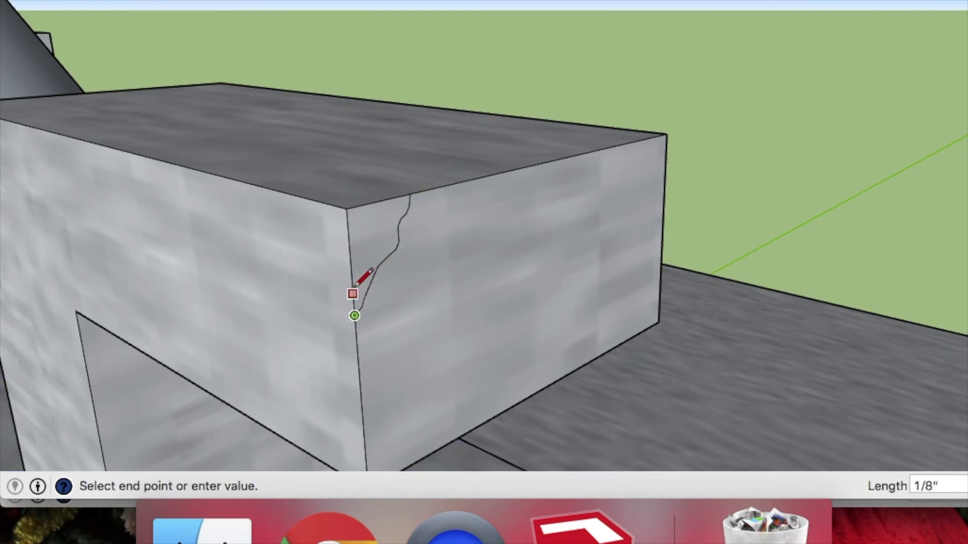
left_click(346, 208)
left_click(408, 194)
key("space")
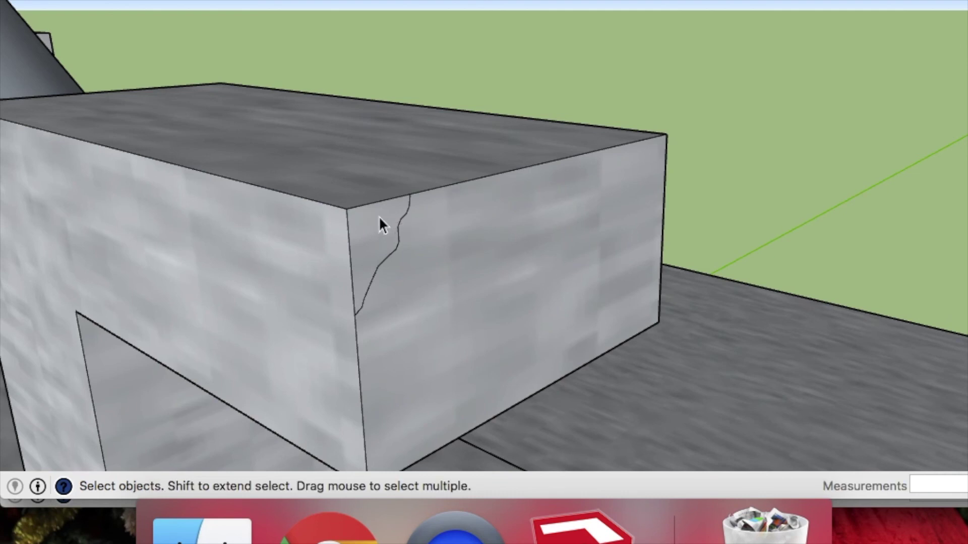
Sweep the molding profile around the handle's top edges with Follow Me to shape its rim
left_click(322, 202)
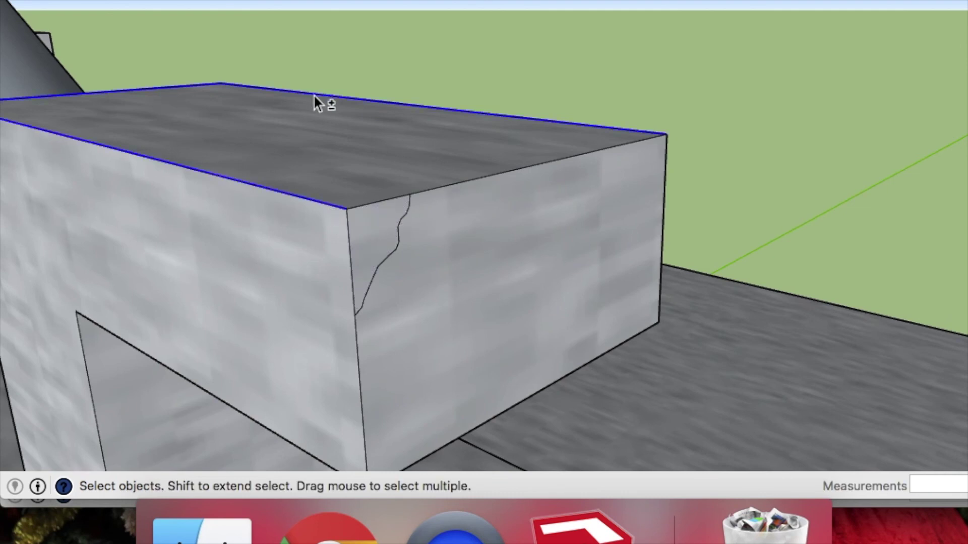
left_click(370, 1)
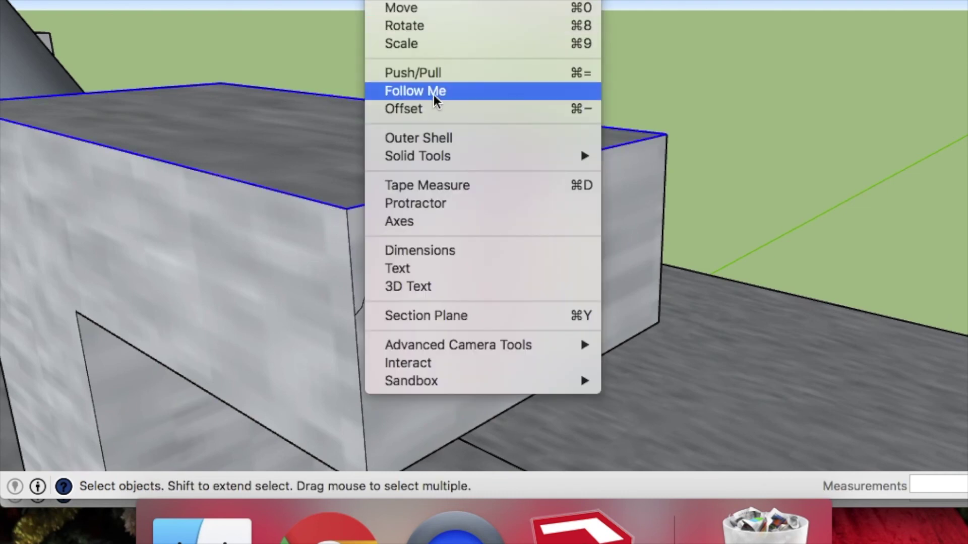
left_click(426, 73)
scroll(346, 357, "down", 10)
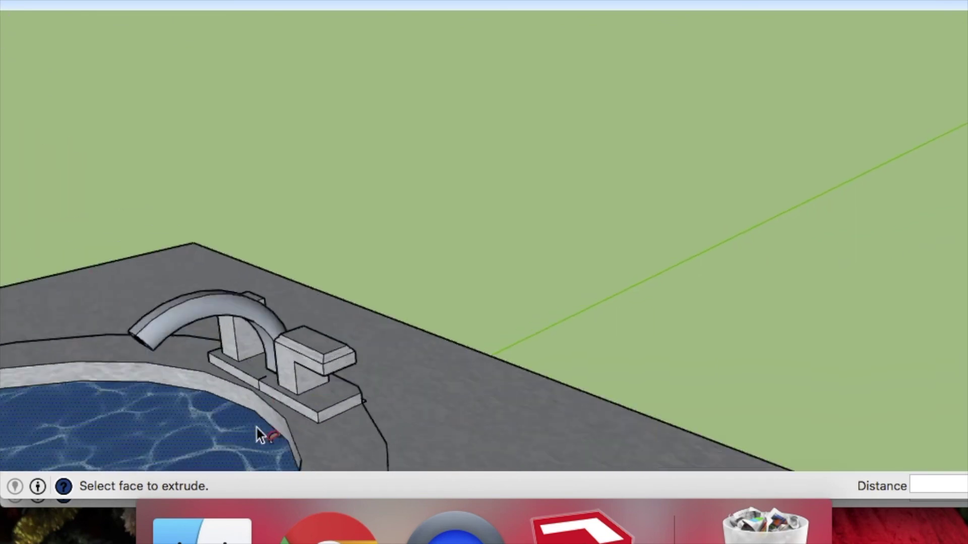
scroll(261, 428, "up", 8)
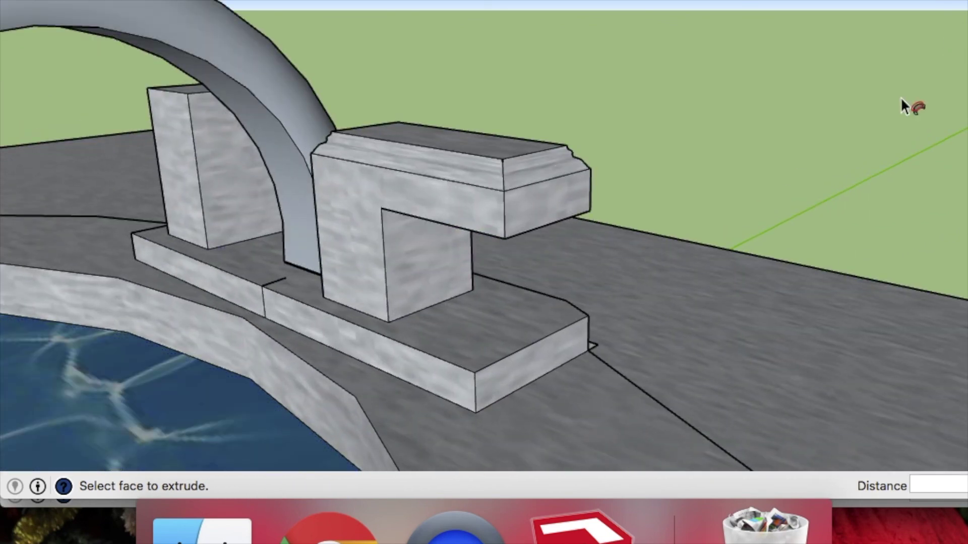